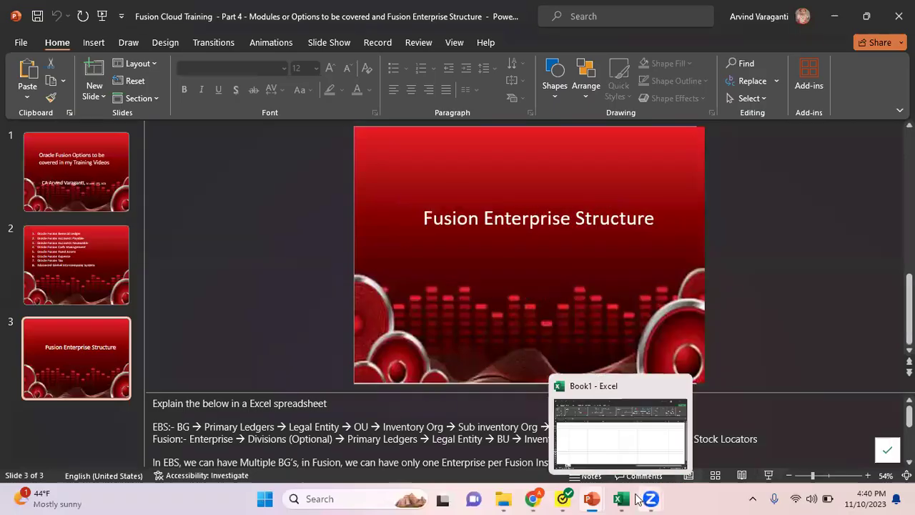
- Switch to the blank Excel workbook and enter the heading EBS in I3 and BG in I5
click(622, 498)
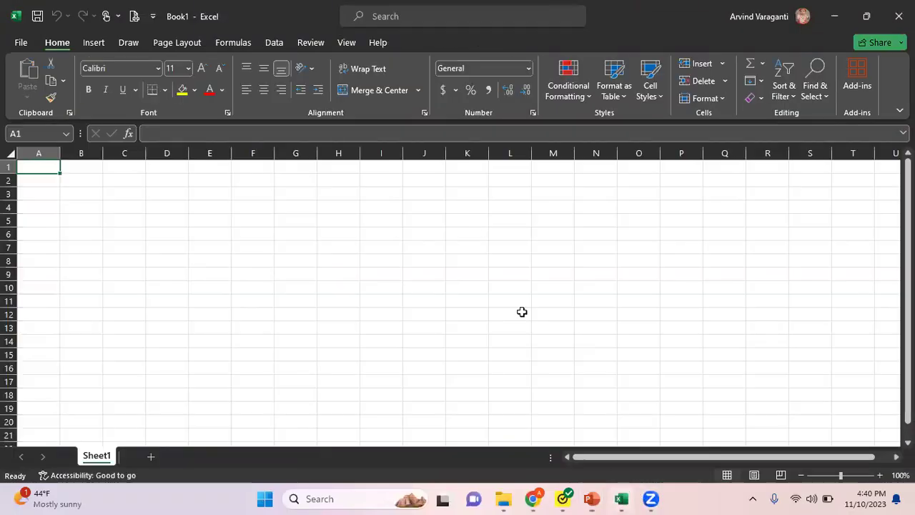
click(374, 195)
text(EB)
key(Return)
key(Return)
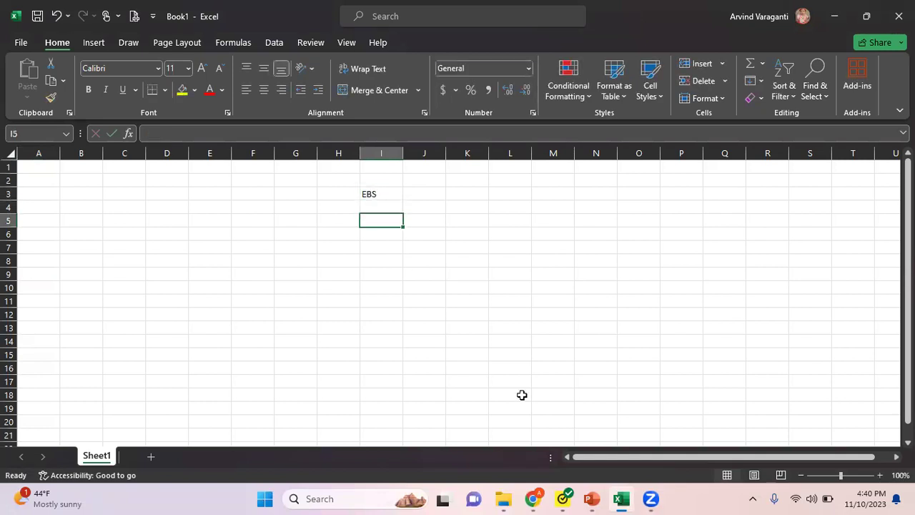
text(BG)
key(Return)
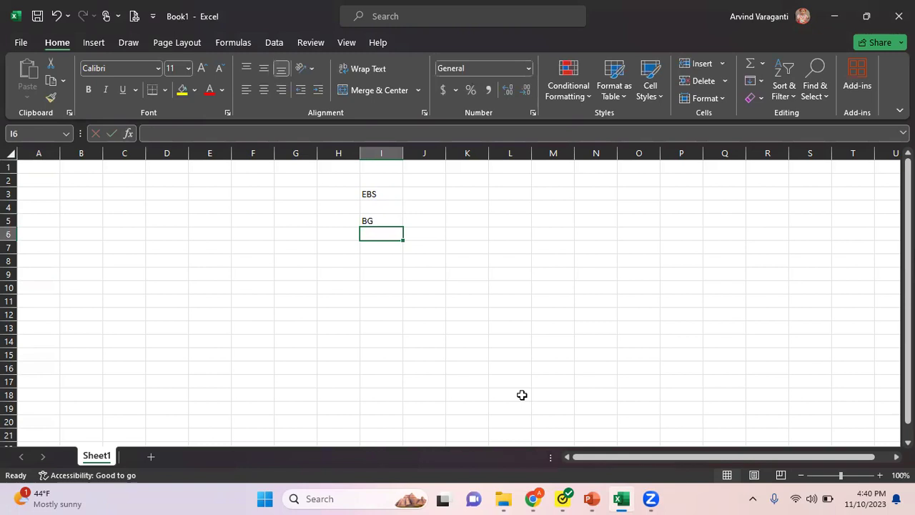
- Continue the EBS list with Ledger, Legal Entity and OU in cells I6 to I8
text(Ledger)
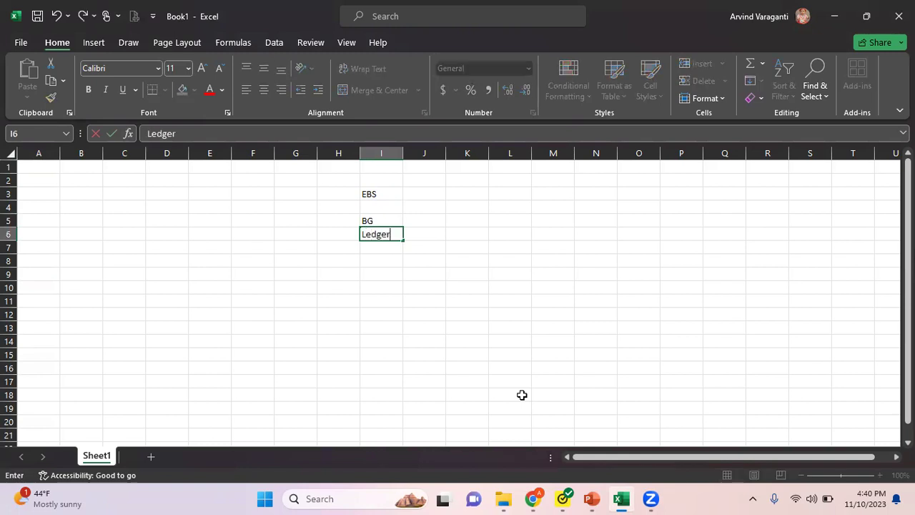
key(Return)
text(Leg)
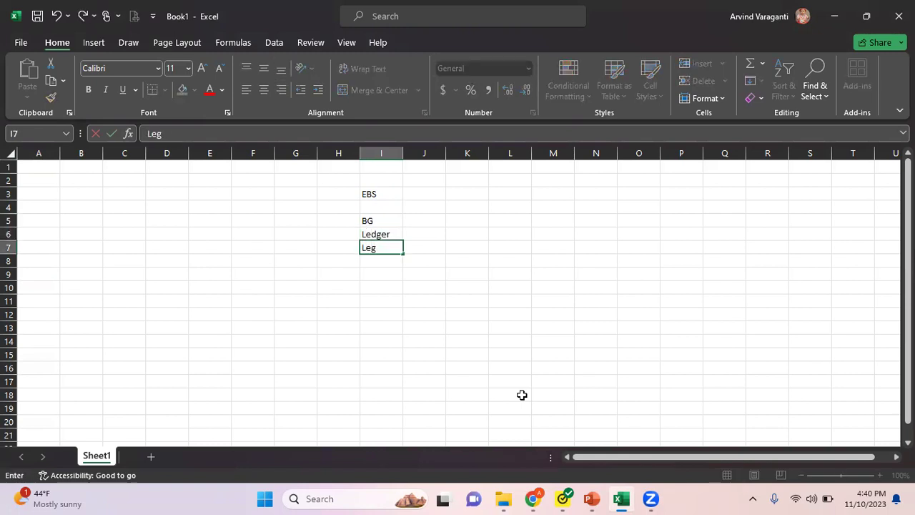
text(al Entity)
key(Return)
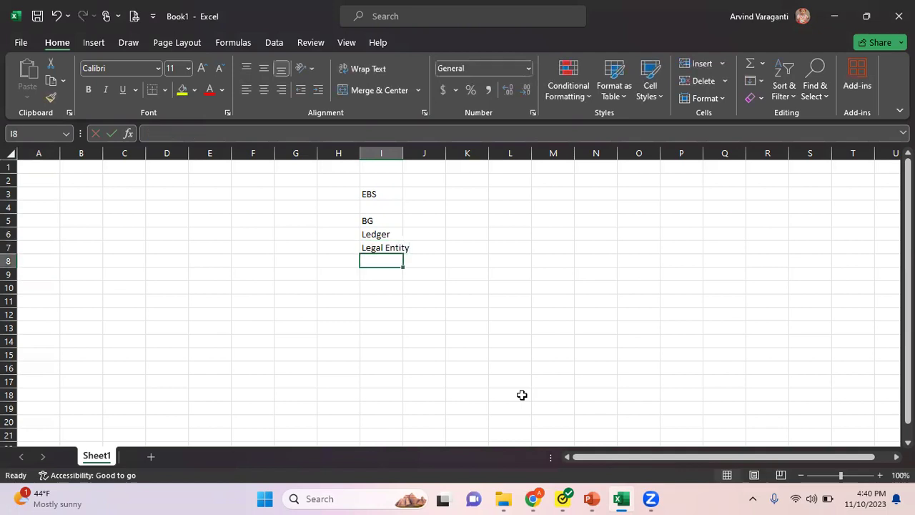
text(OU)
key(Return)
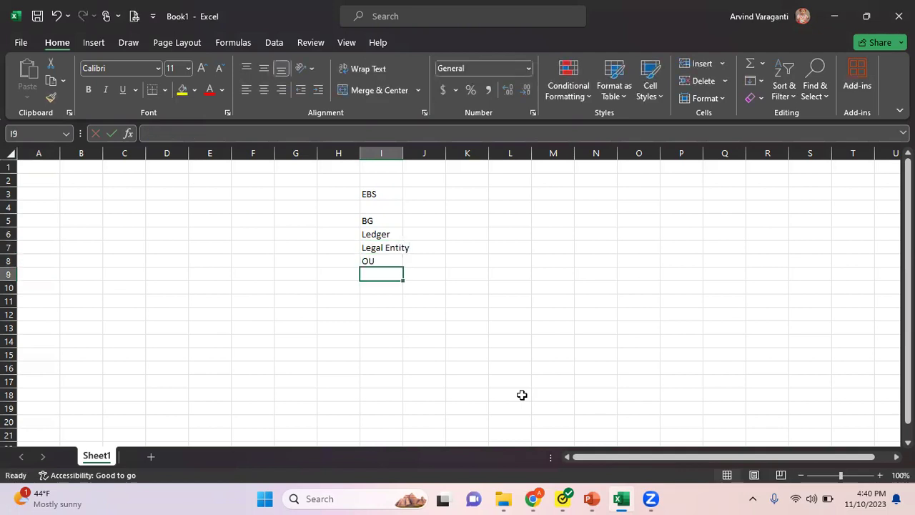
- Add Inv Org, Sub Inv Org and Stock Locators in I9 to I11, and fit column I's width to its contents
text(Inv Org)
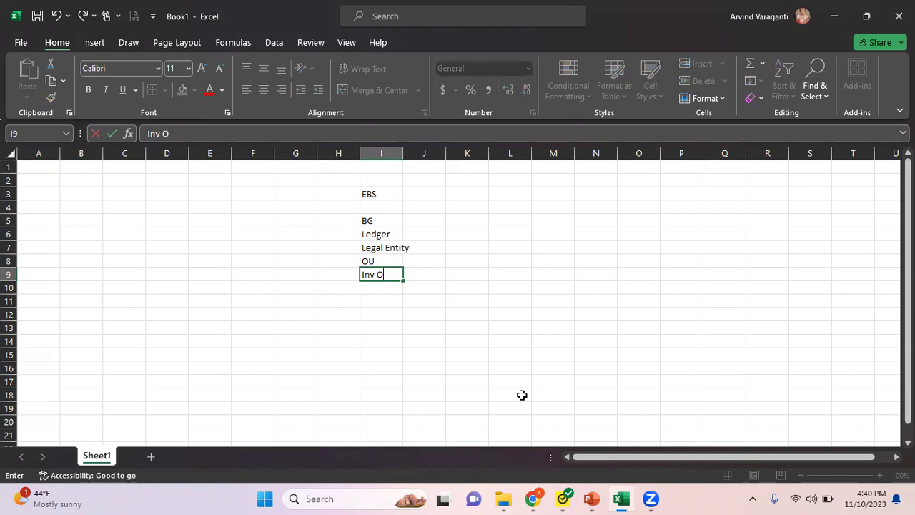
key(Return)
text(Sub In)
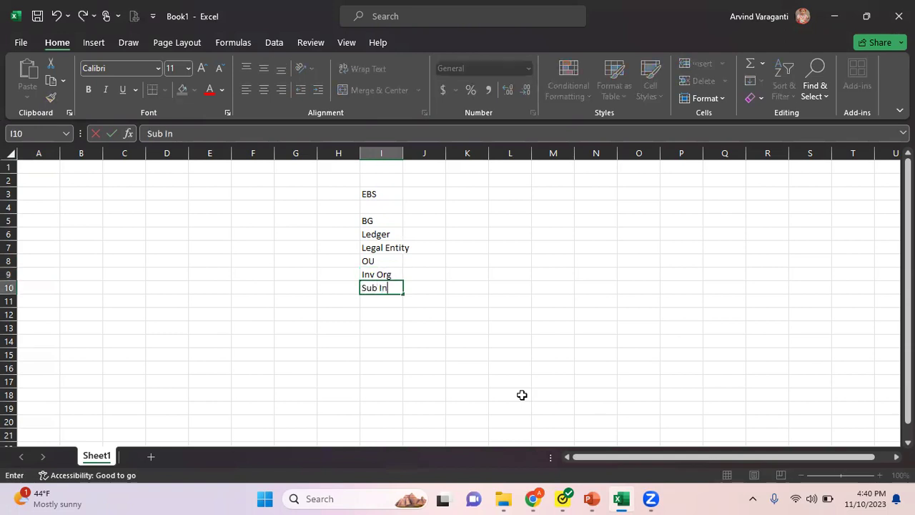
text(v Org)
key(Return)
text(St)
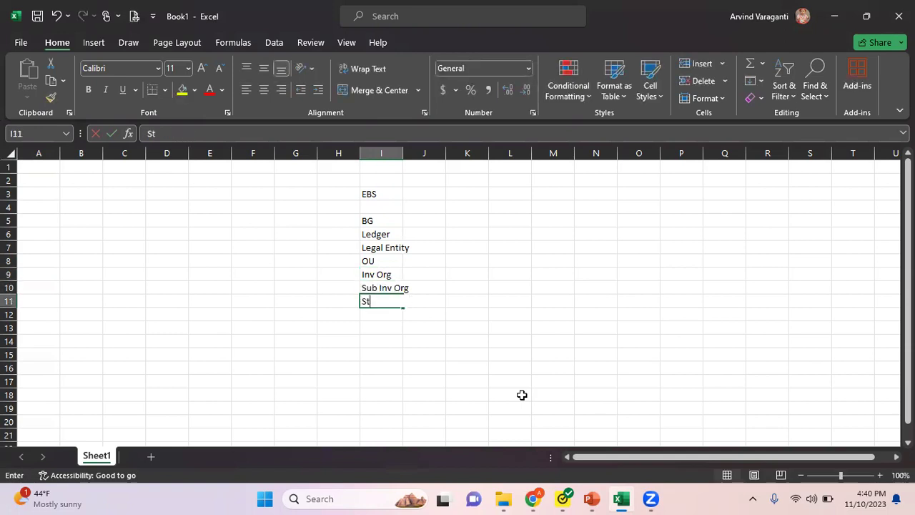
text(ock Locators)
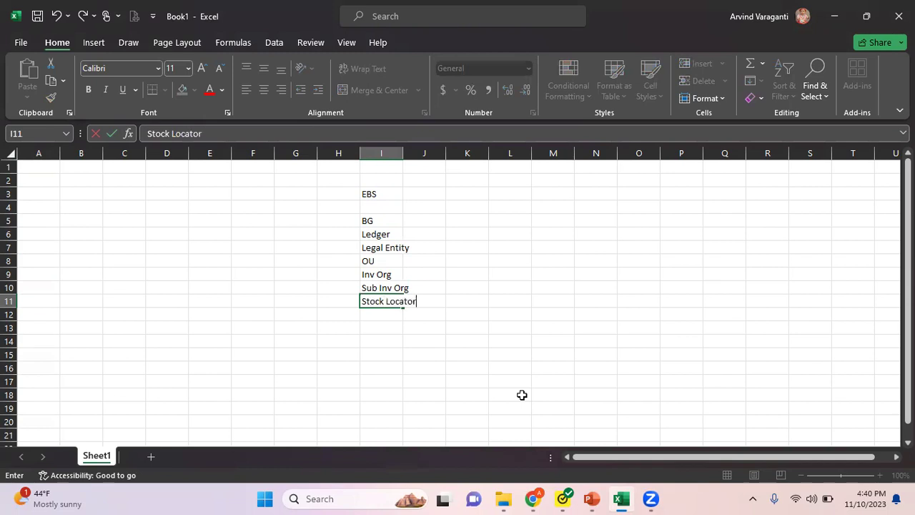
key(Return)
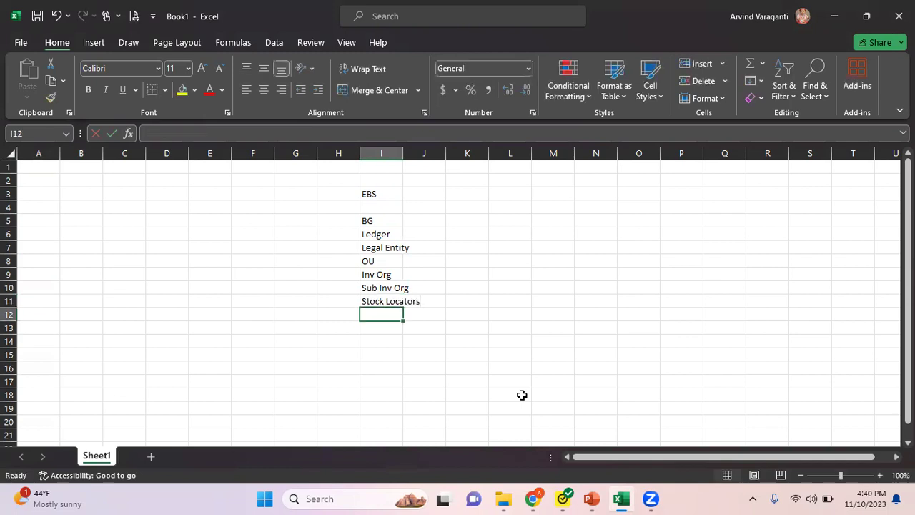
double_click(403, 154)
- Enter the heading Fusion in cell K3
click(488, 192)
text(F)
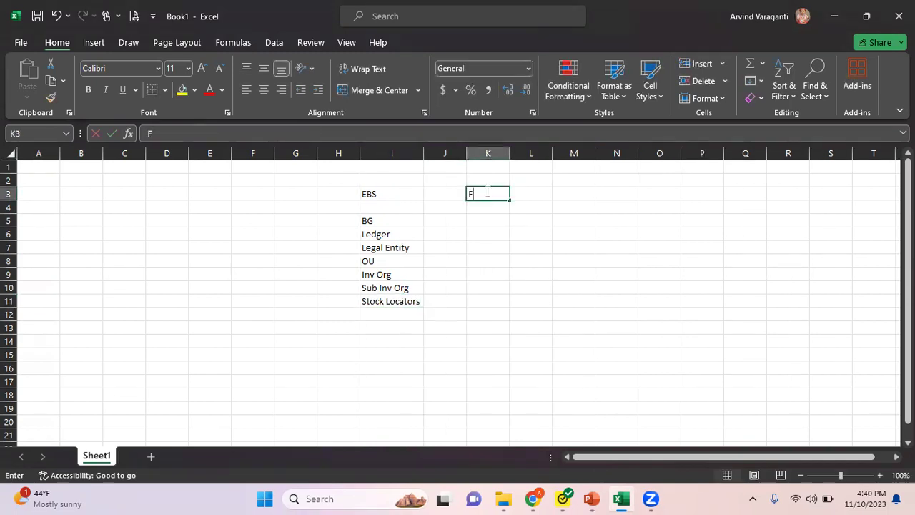
text(usion)
key(Return)
key(Return)
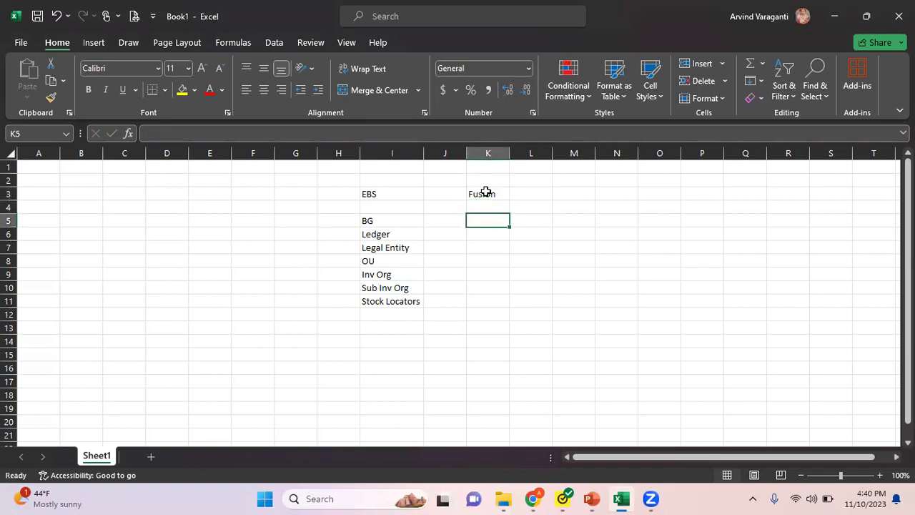
- Start the Fusion list with Enterprise, Ledger and Legal Entity in cells K5 to K7
click(384, 220)
key(Right)
key(Right)
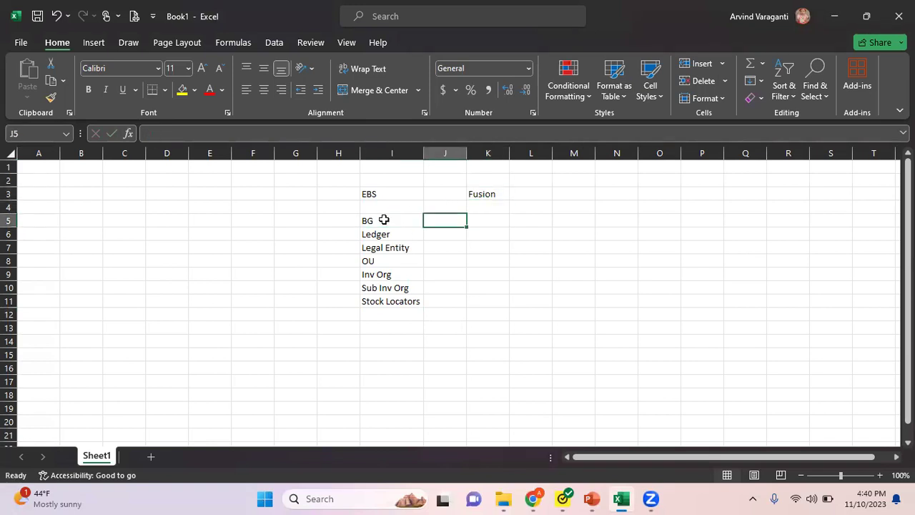
text(Enterprise)
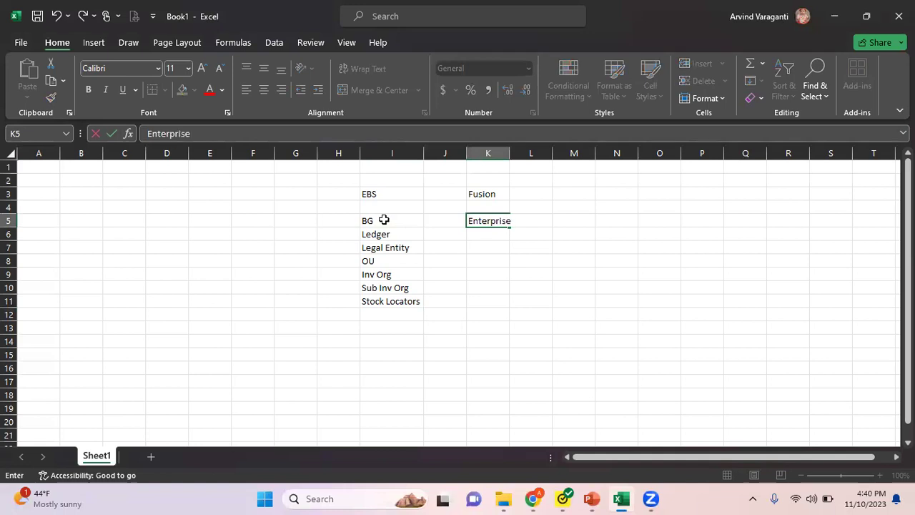
key(Return)
text(Ledger)
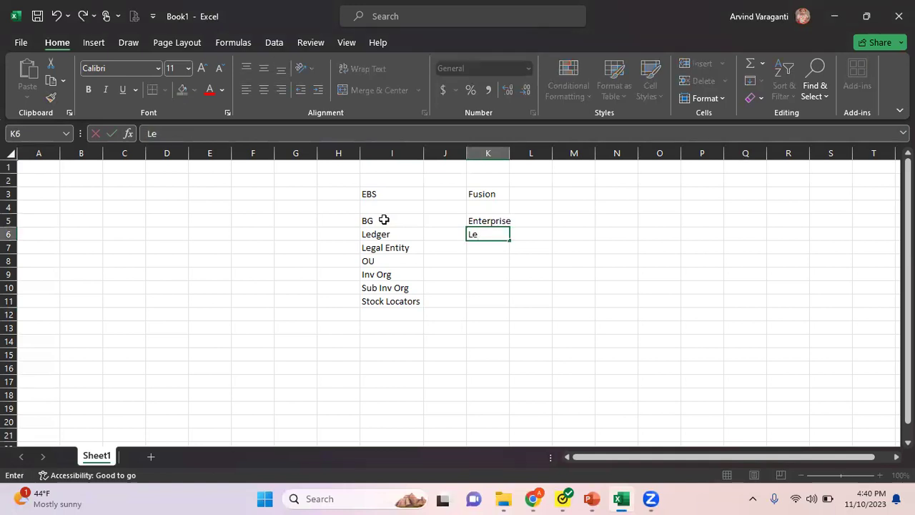
key(Return)
text(Legal Entity)
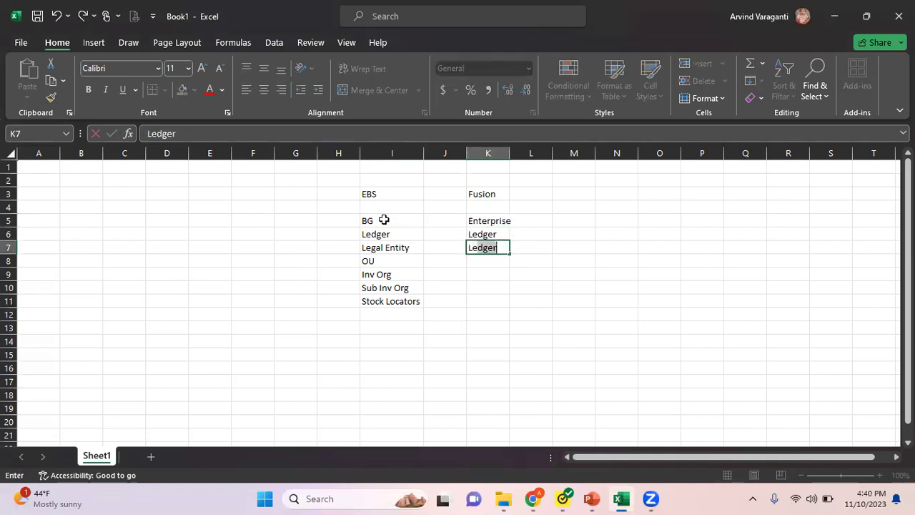
key(Return)
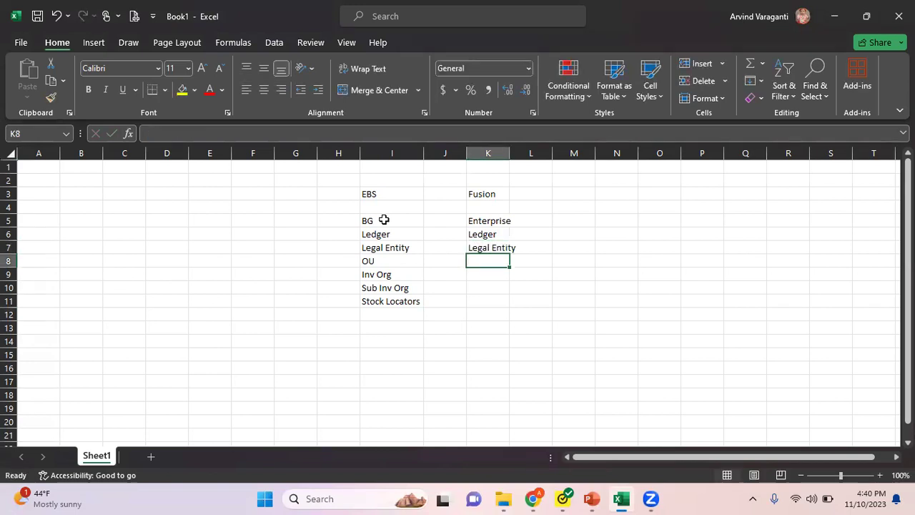
- Add BU and Inv org to the Fusion list in cells K8 and K9
text(BU)
key(Return)
text(I)
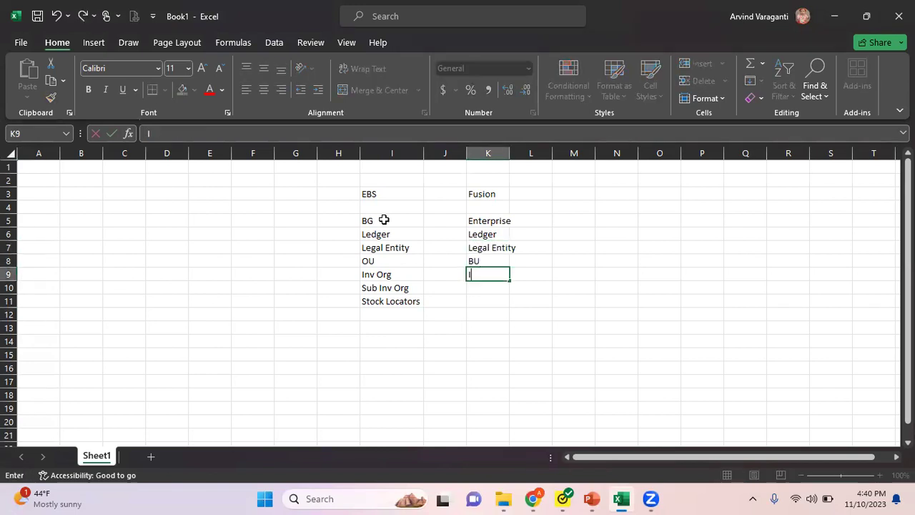
text(nv org)
key(Return)
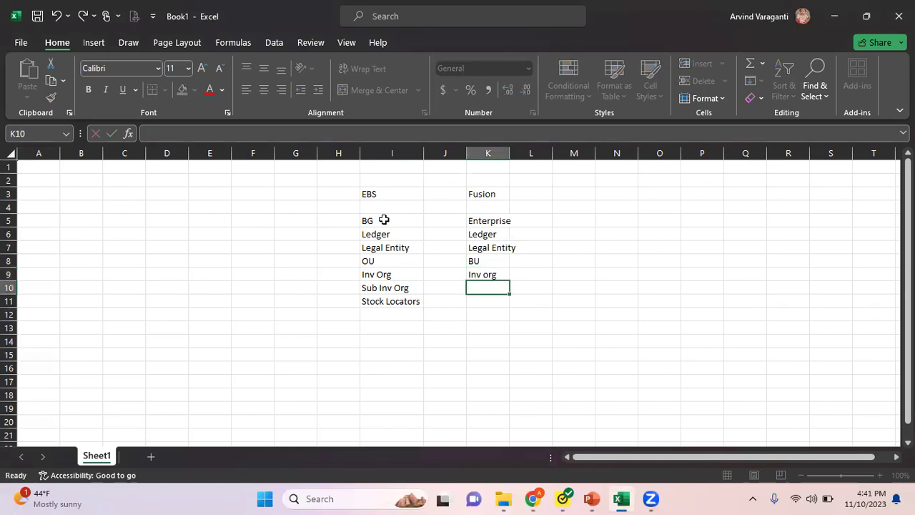
- Copy Sub Inv Org and Stock Locators from the EBS list into cells K10 and K11 of the Fusion list
key(Left)
key(Left)
key(shift+Down)
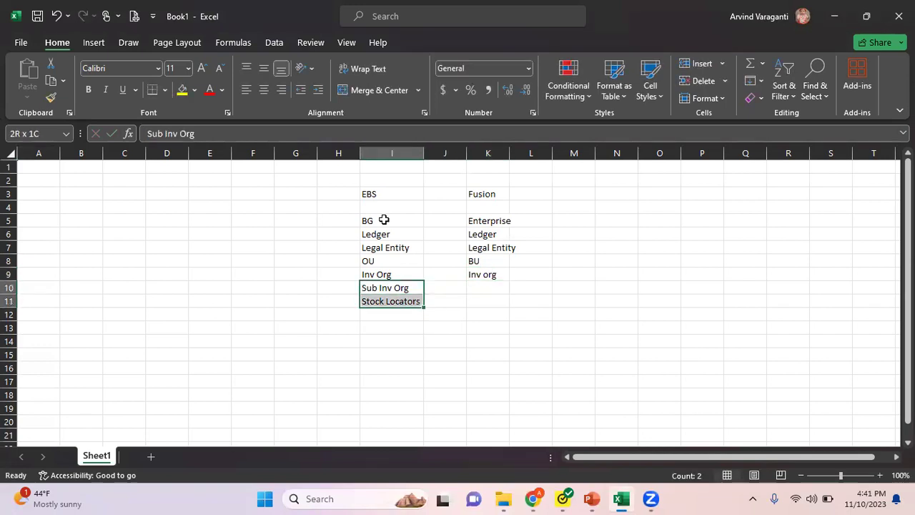
key(ctrl+c)
key(Right)
key(Right)
key(ctrl+v)
key(Up)
key(Up)
key(Up)
key(Up)
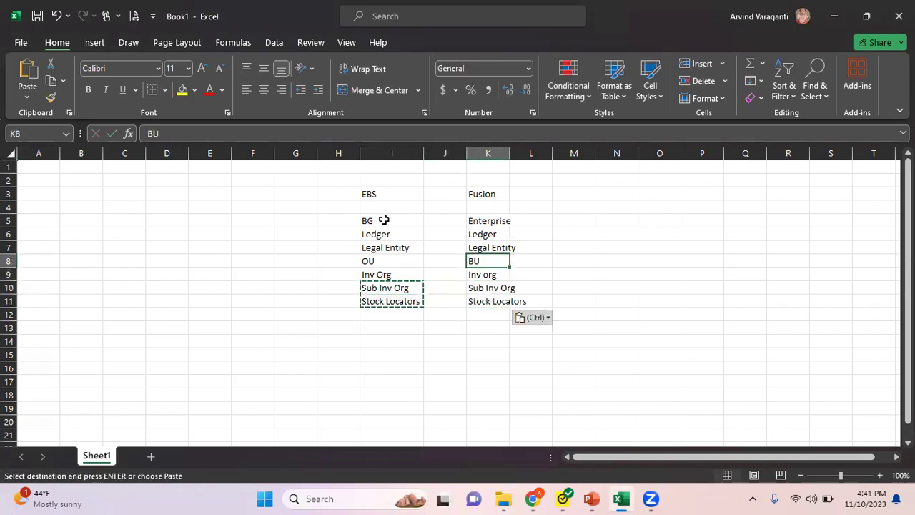
key(Escape)
- Insert a row above the Ledger row and enter Divison (Optional) in K6 of the Fusion list
key(Down)
key(Up)
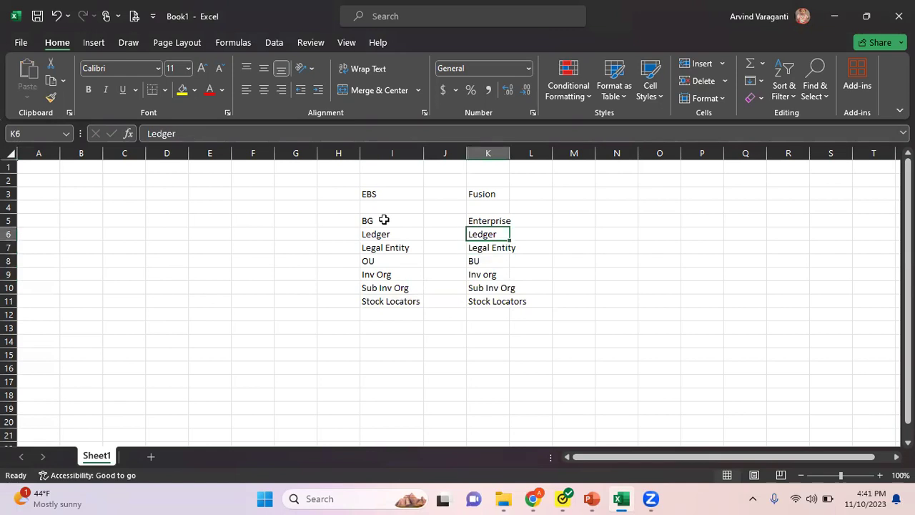
key(alt+i)
text(rDiv)
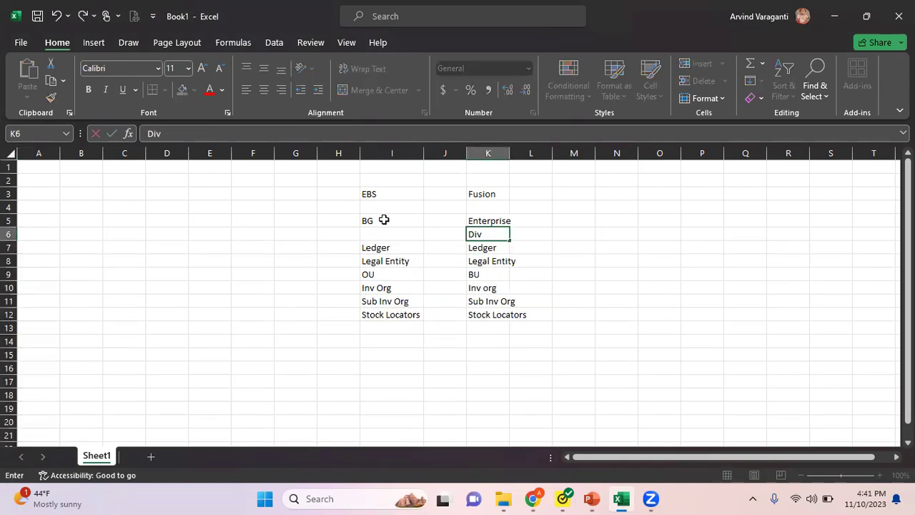
text(ison (Optio)
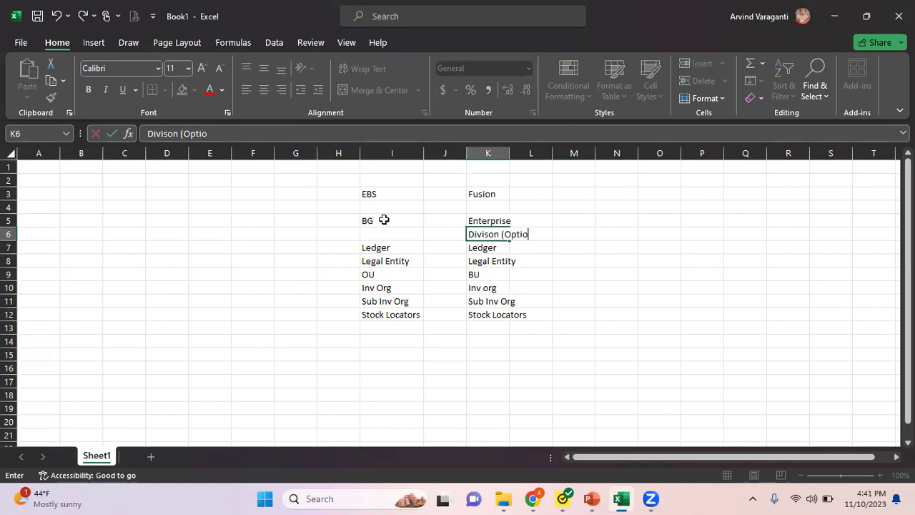
text(nal))
key(Return)
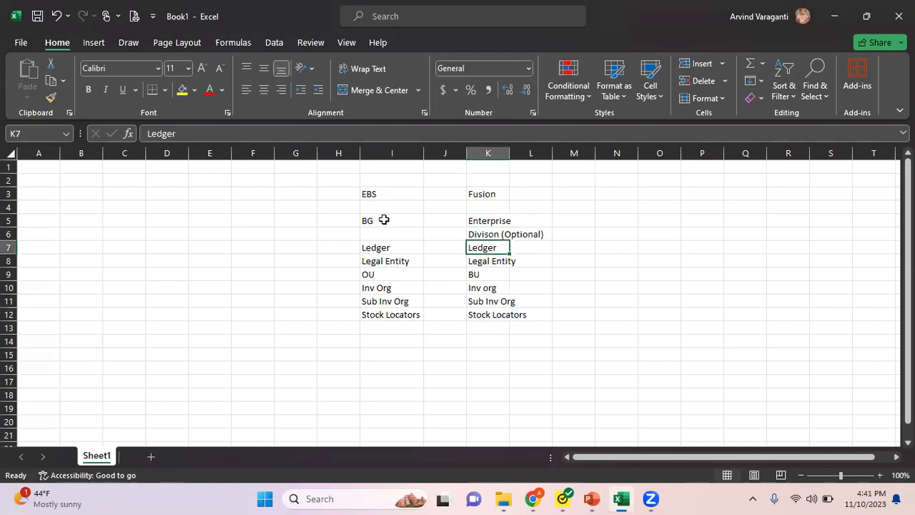
key(Up)
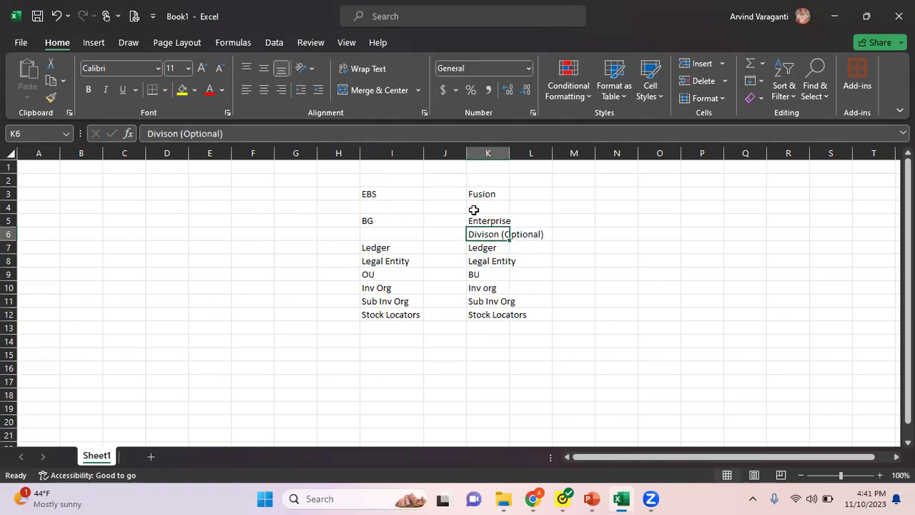
- Enter Setup Business Group in I15 below the EBS list and fit column I's width to its contents
click(384, 353)
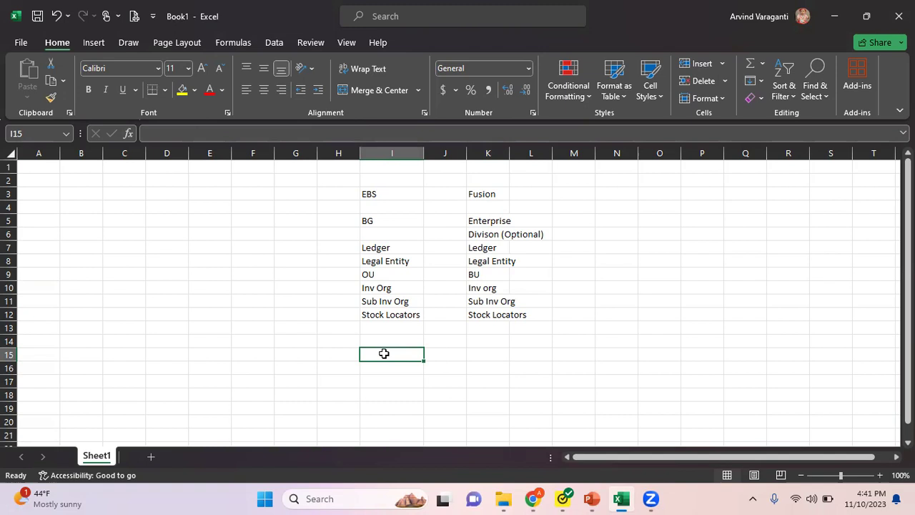
text(Setup B)
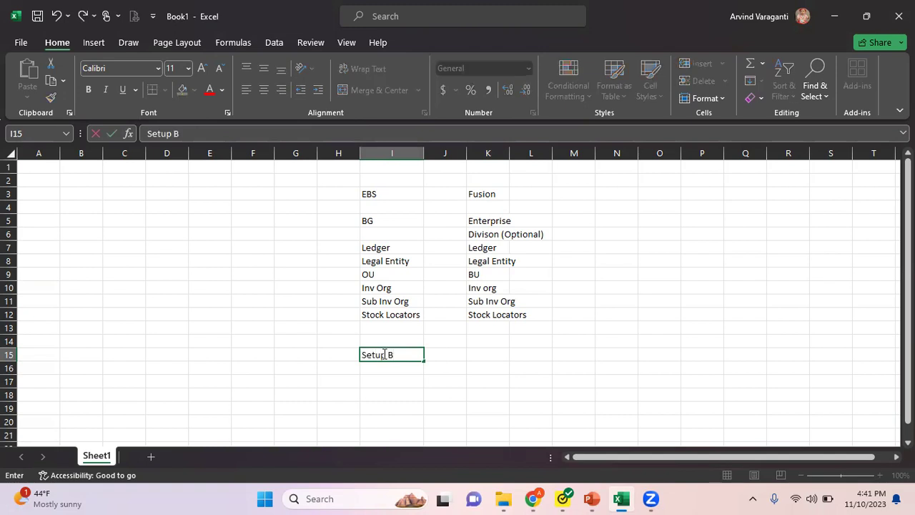
text(usiness Grou[)
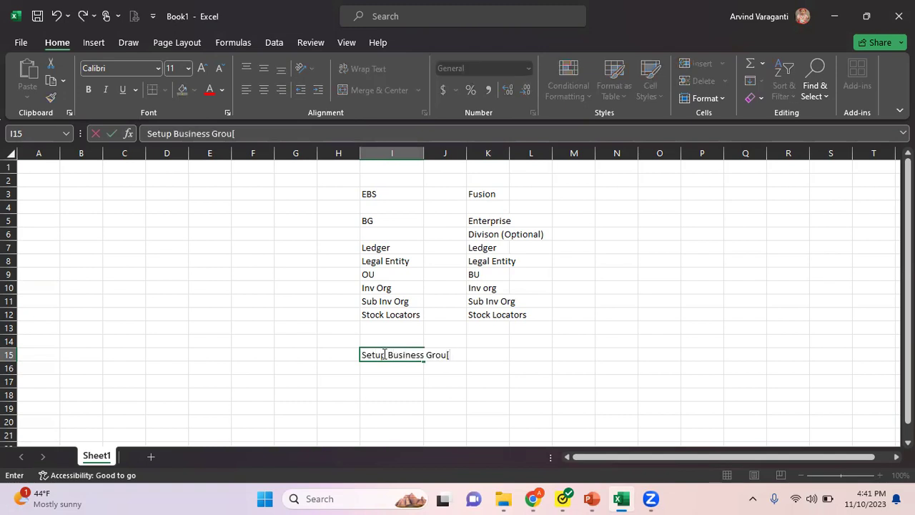
key(BackSpace)
text(p)
key(Return)
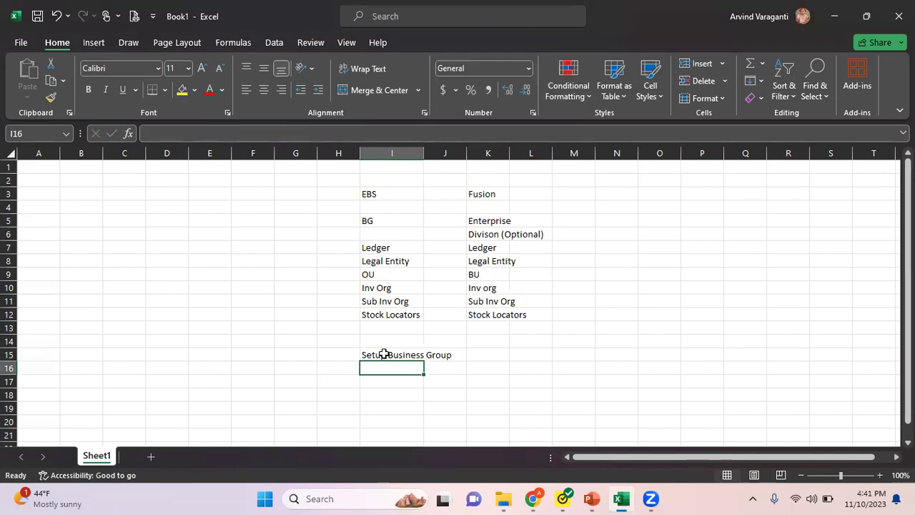
double_click(425, 152)
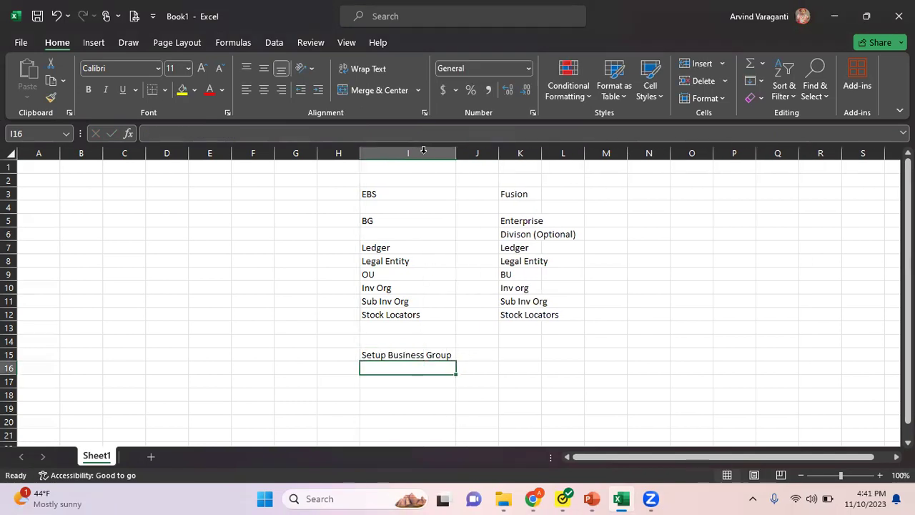
- Enter Default Enterprise in K15 below the Fusion list, beside the Setup Business Group entry
key(Up)
key(Up)
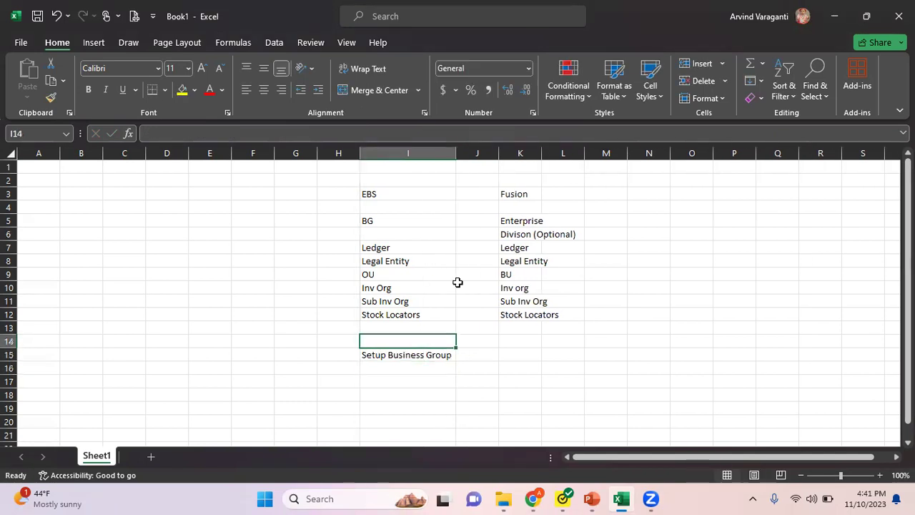
key(Right)
key(Down)
key(Right)
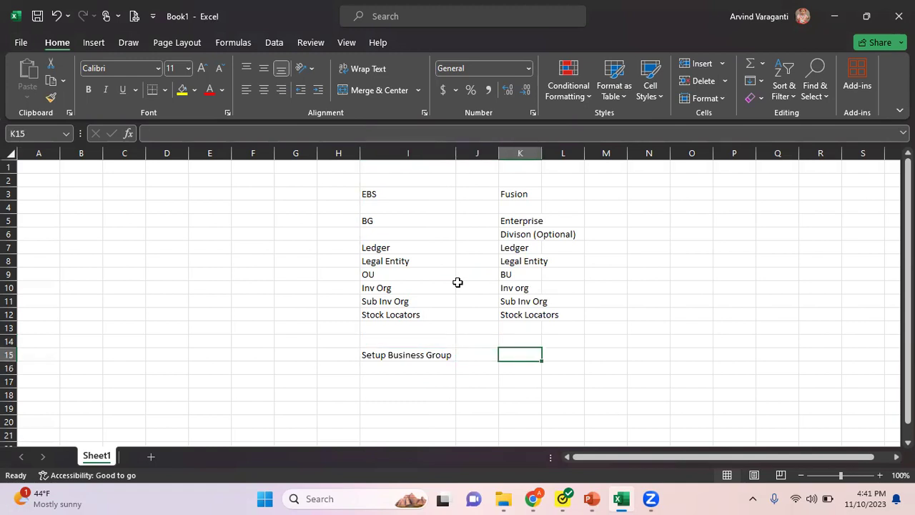
text(Default E)
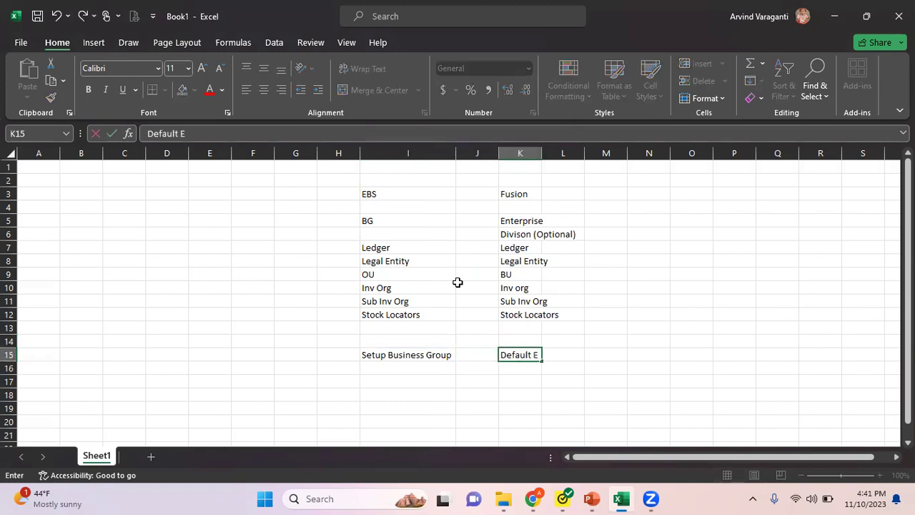
text(nterprise)
key(Return)
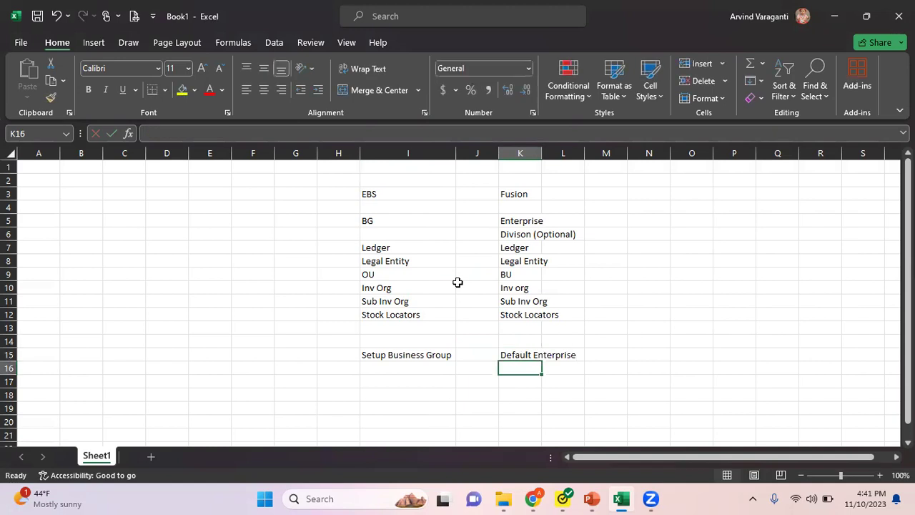
click(395, 353)
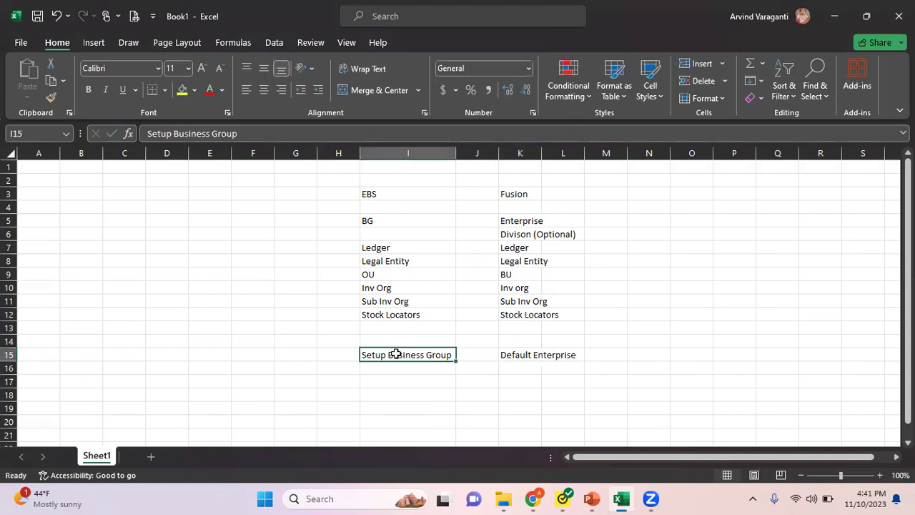
click(544, 356)
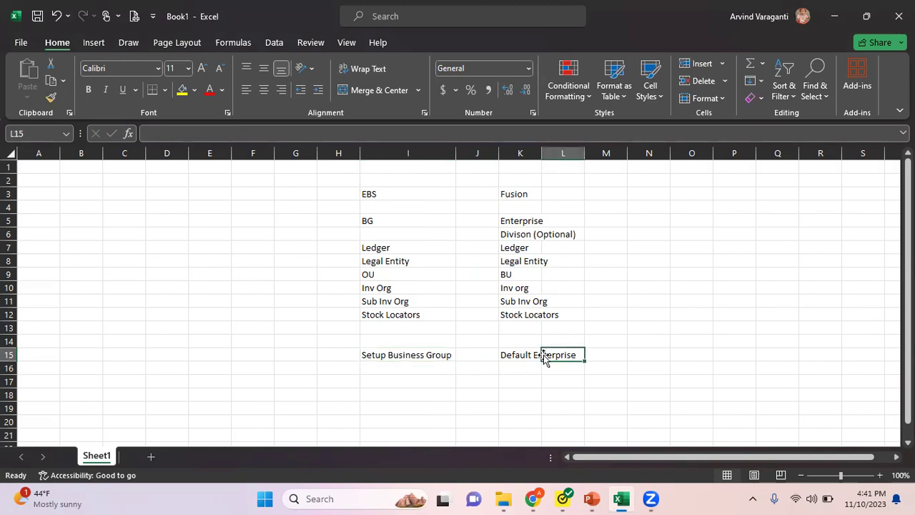
click(517, 362)
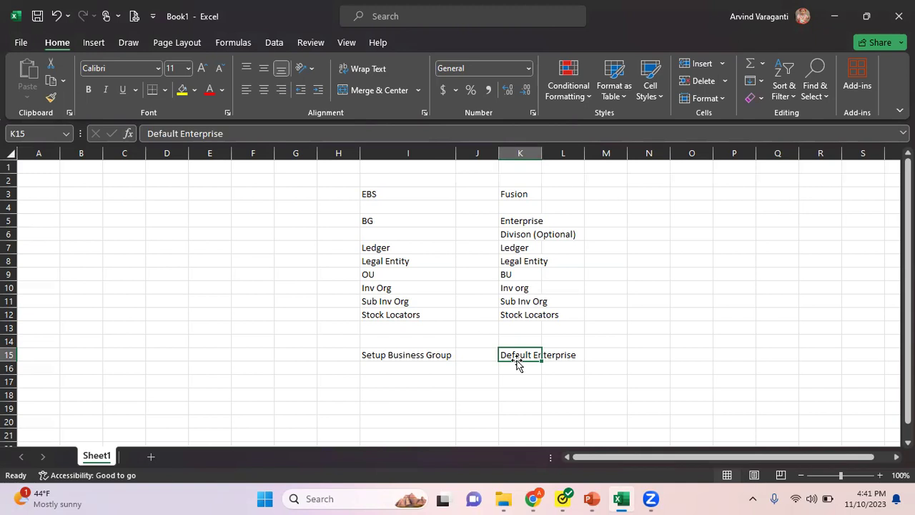
click(401, 362)
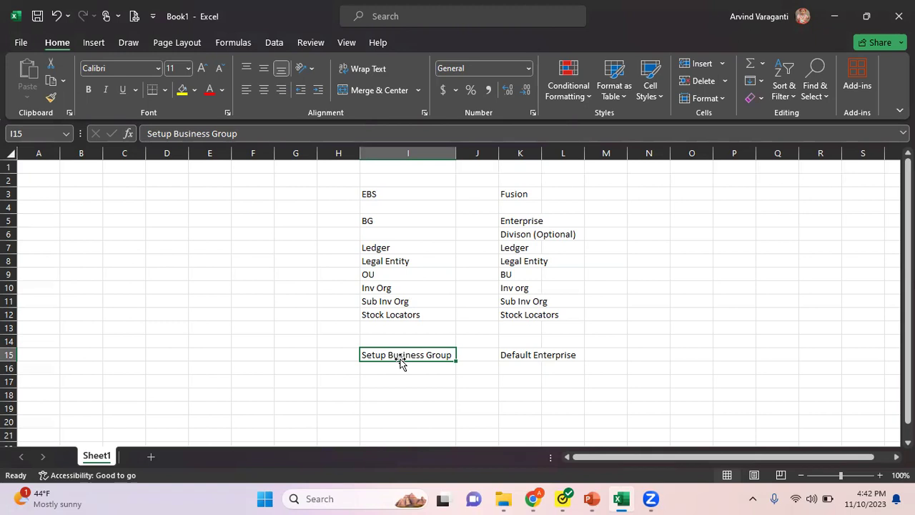
click(514, 229)
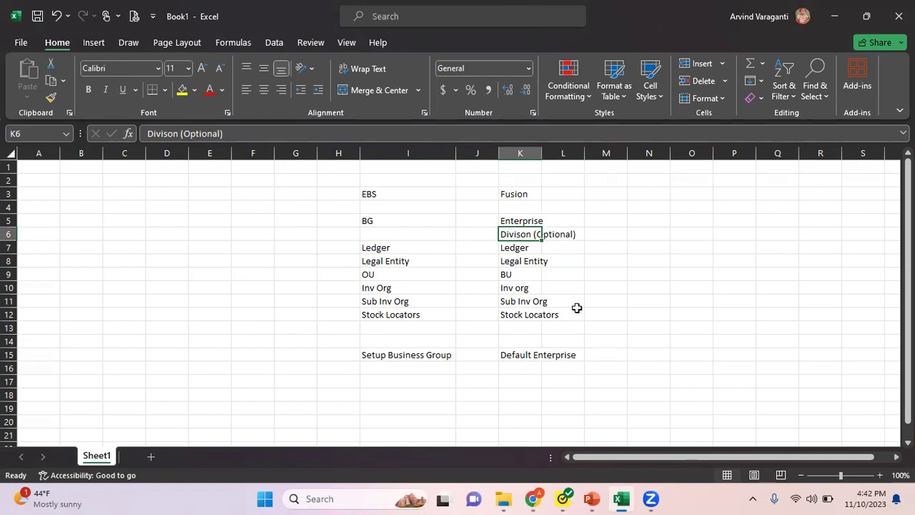
- Switch to the Reliance Enterprise_Fusion Training presentation in PowerPoint to view the Reliance Enterprise Structure slide
mouse_move(590, 499)
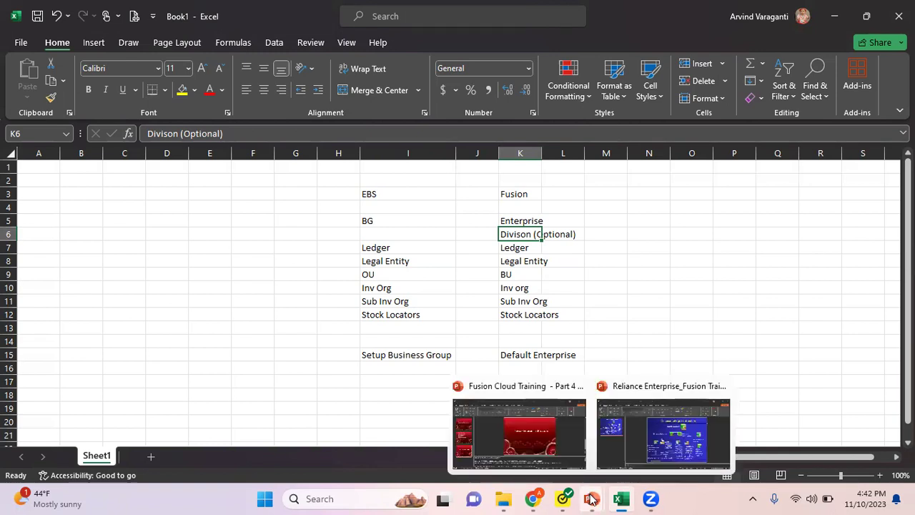
click(650, 439)
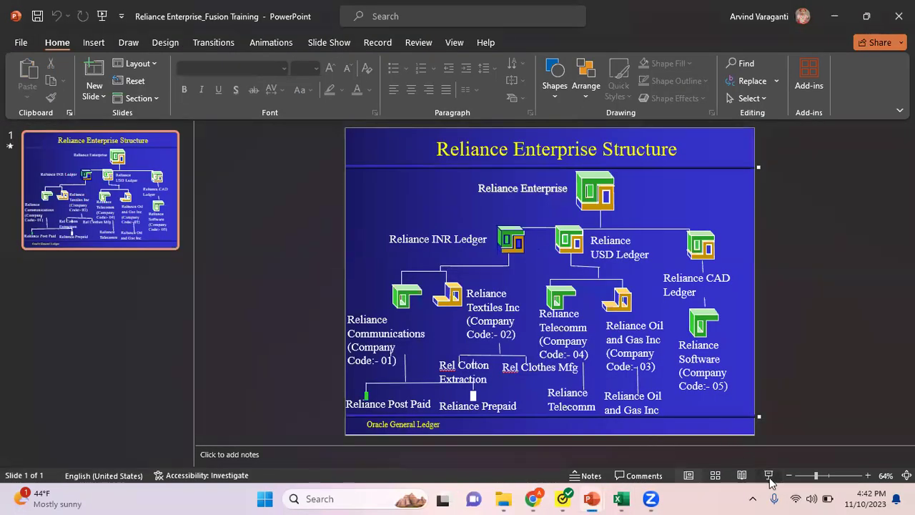